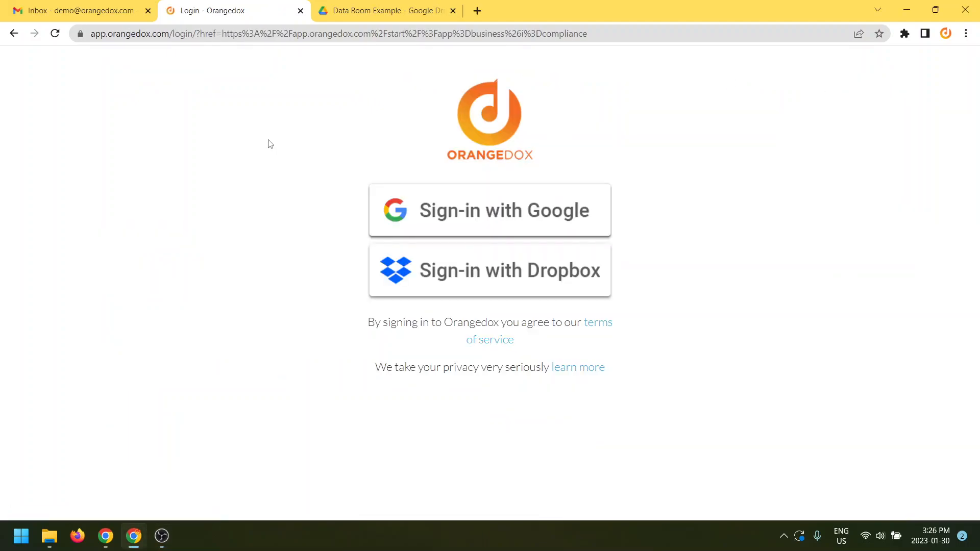
# Sign in with Google and bring up the Create a Secured Data Room dialog
pyautogui.click(478, 209)
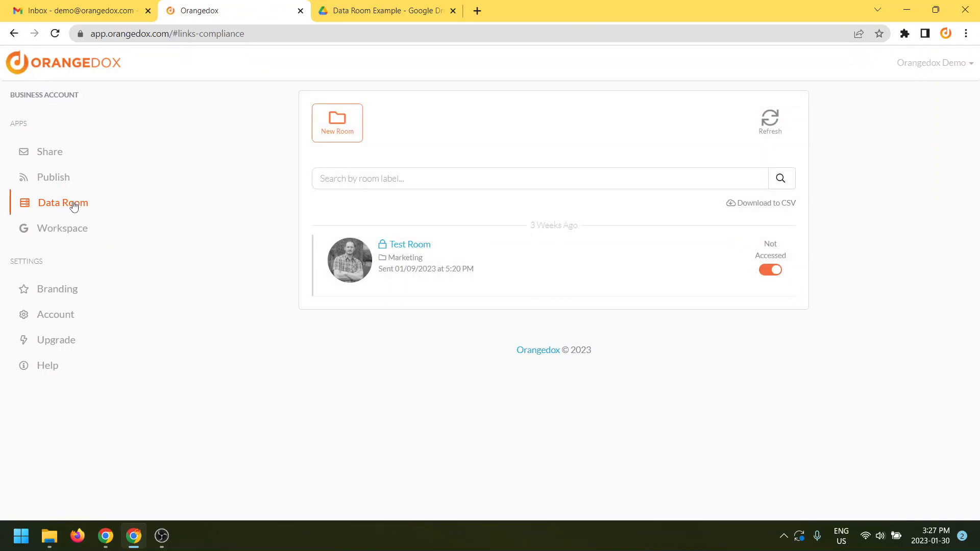
pyautogui.click(336, 122)
# Create a room labelled 'Morel Data Room Test' linked to the Data Room Example Drive folder
pyautogui.click(446, 120)
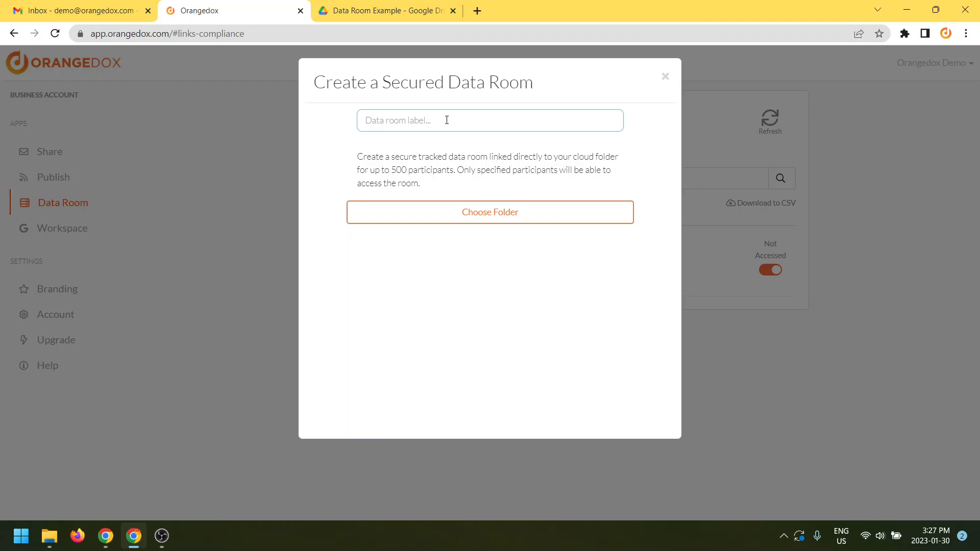
pyautogui.write('Morel Data Room Test')
pyautogui.click(453, 223)
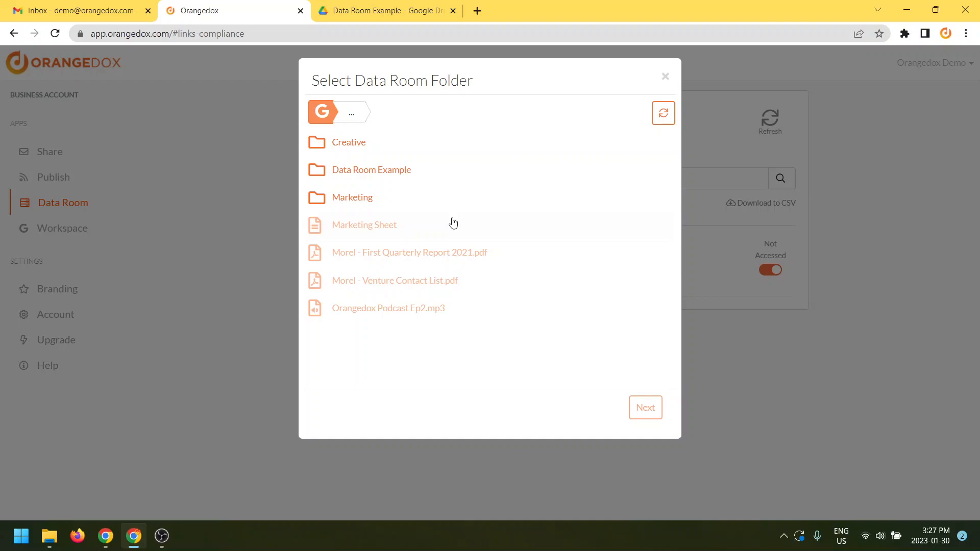
pyautogui.click(514, 177)
pyautogui.click(641, 413)
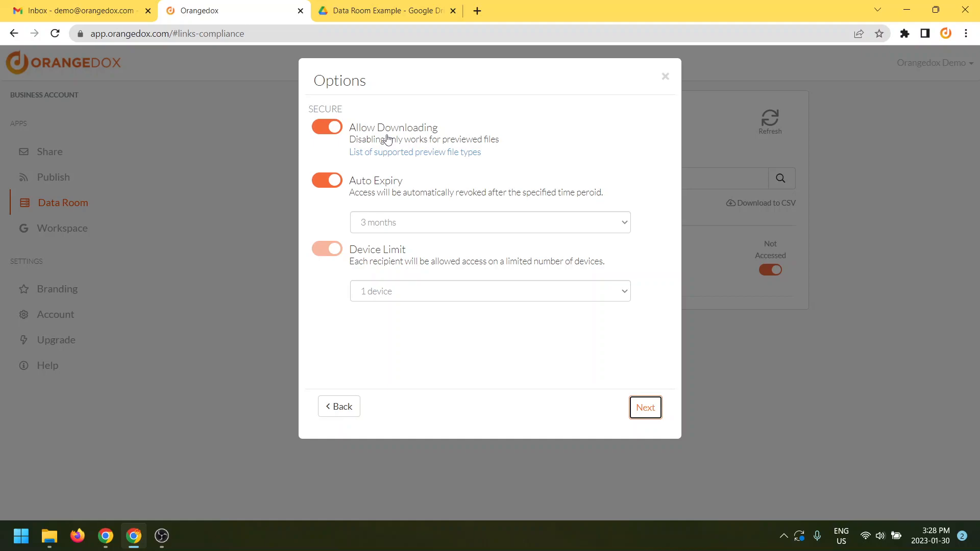
# Turn off Allow Downloading for the room's participants
pyautogui.click(388, 139)
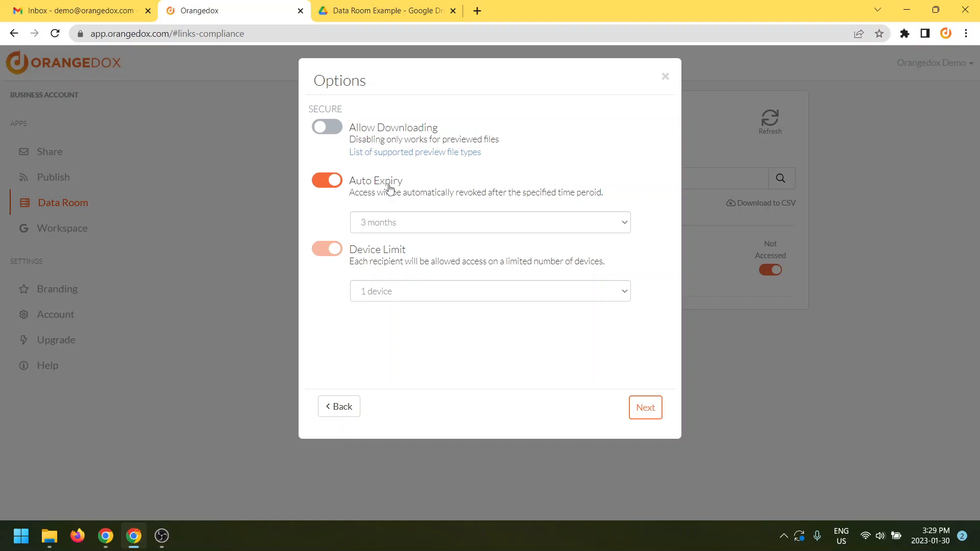
pyautogui.click(423, 227)
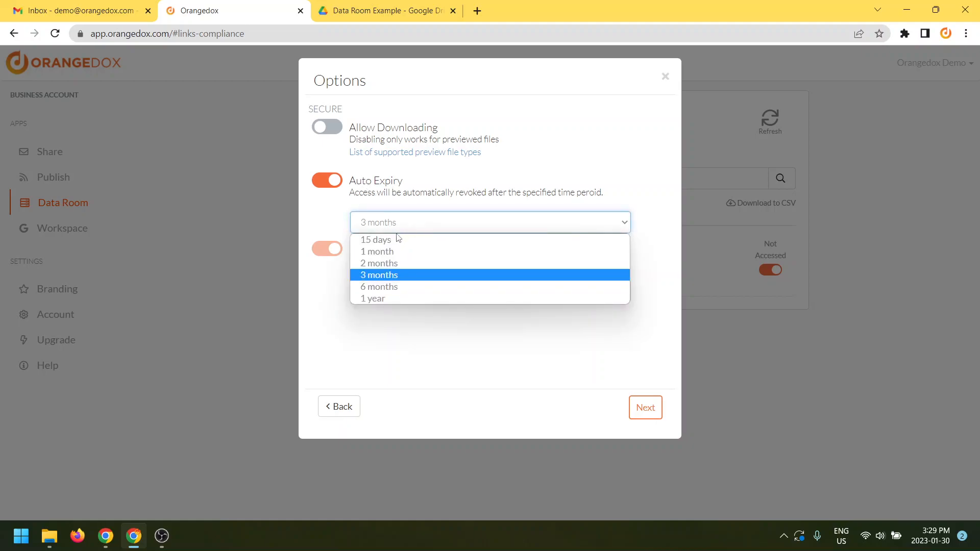
pyautogui.click(384, 275)
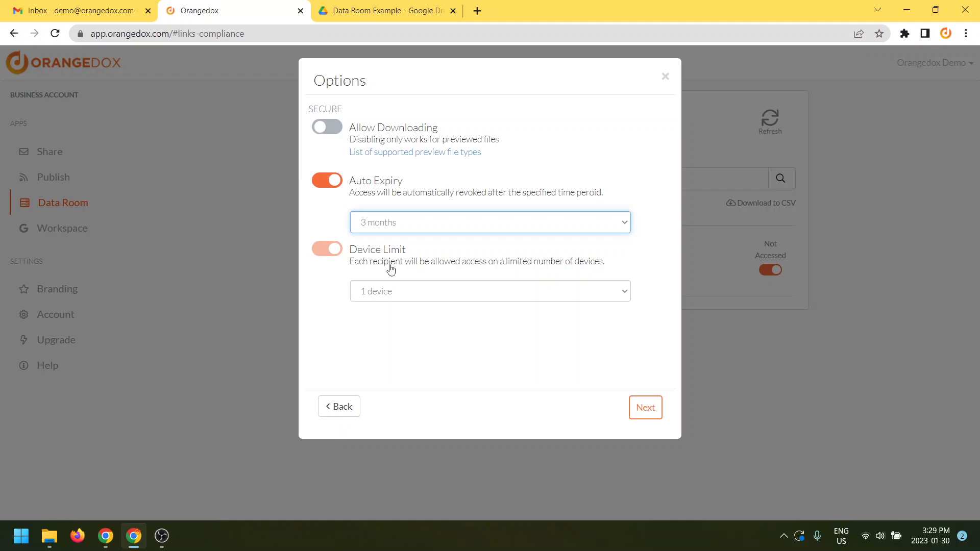
pyautogui.click(401, 291)
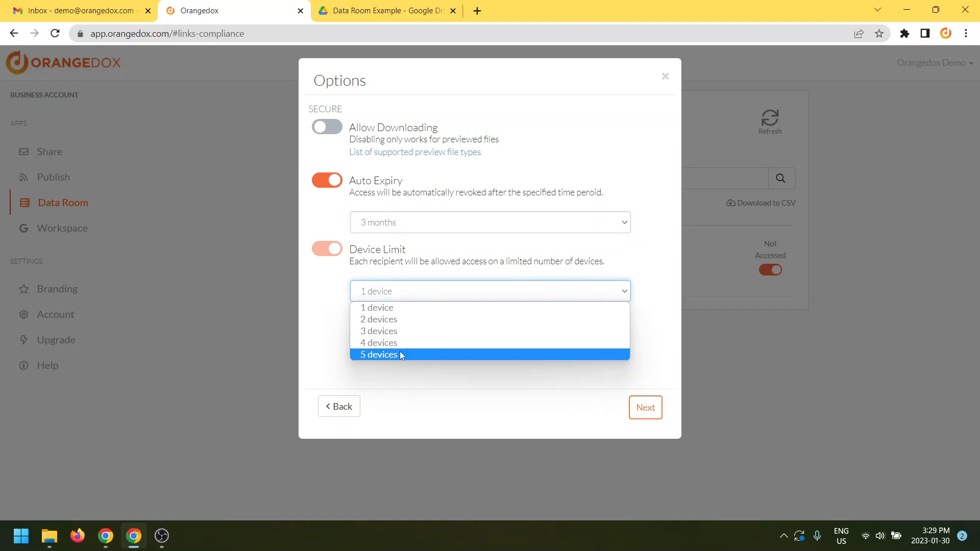
pyautogui.click(387, 308)
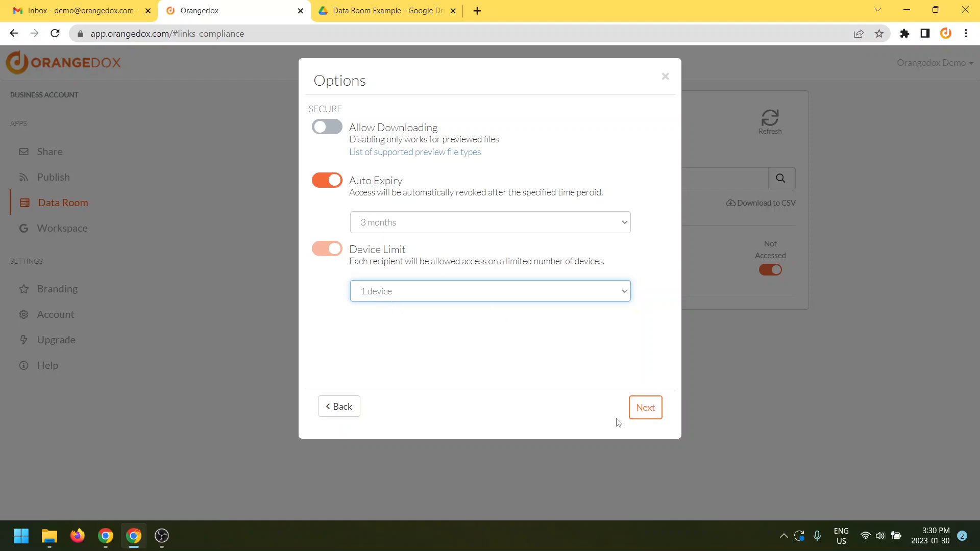
# Add two participants to the room by entering each one's e-mail address
pyautogui.click(645, 407)
pyautogui.click(393, 123)
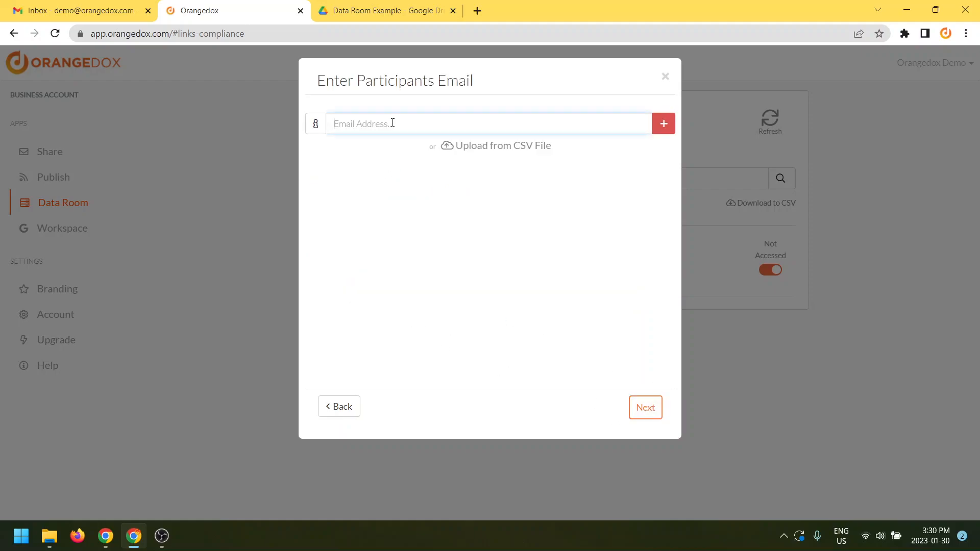
pyautogui.click(663, 124)
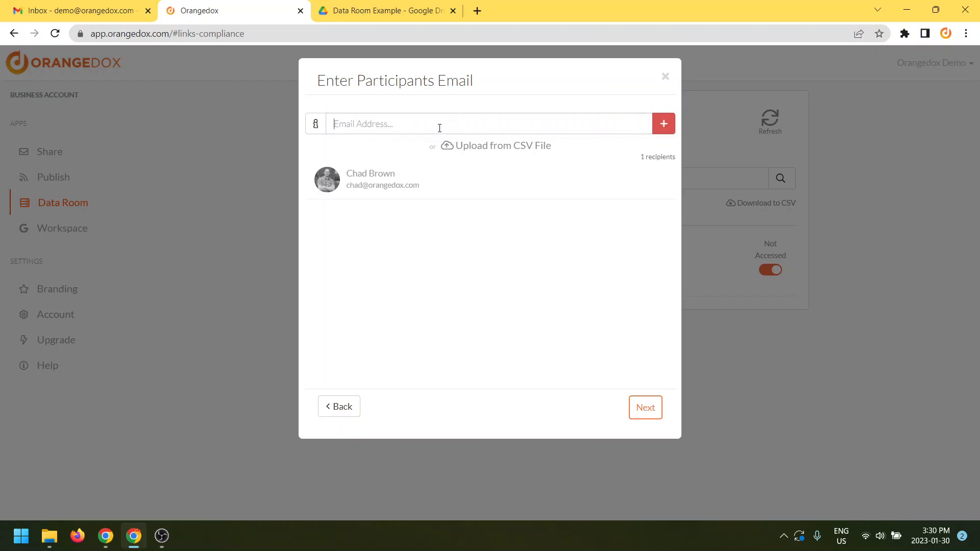
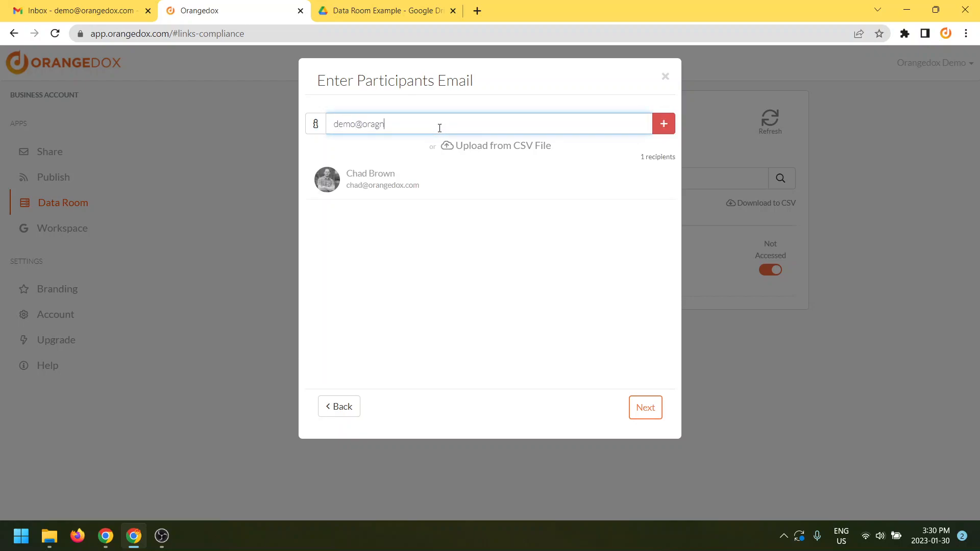
pyautogui.click(662, 129)
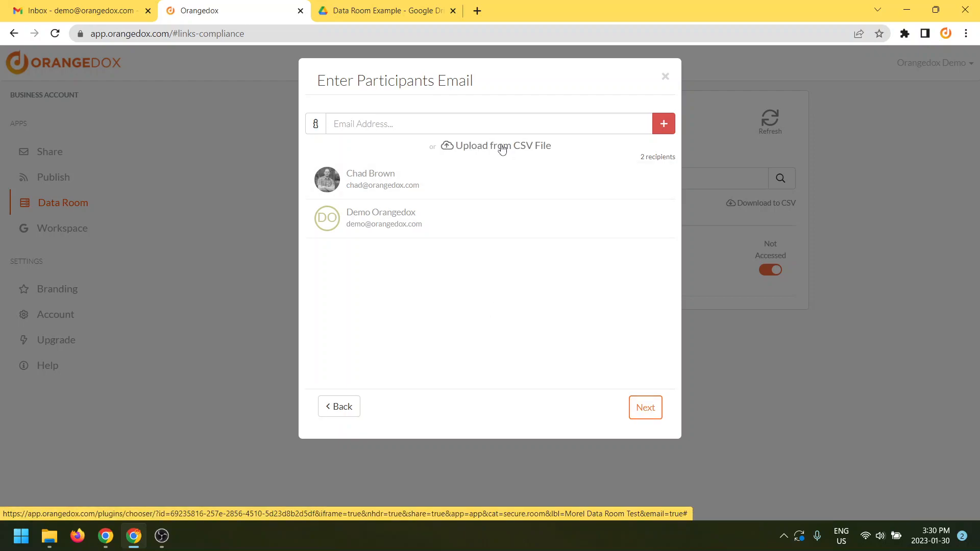
# Keep Automatically Send Access Email selected and confirm the room creation
pyautogui.click(645, 407)
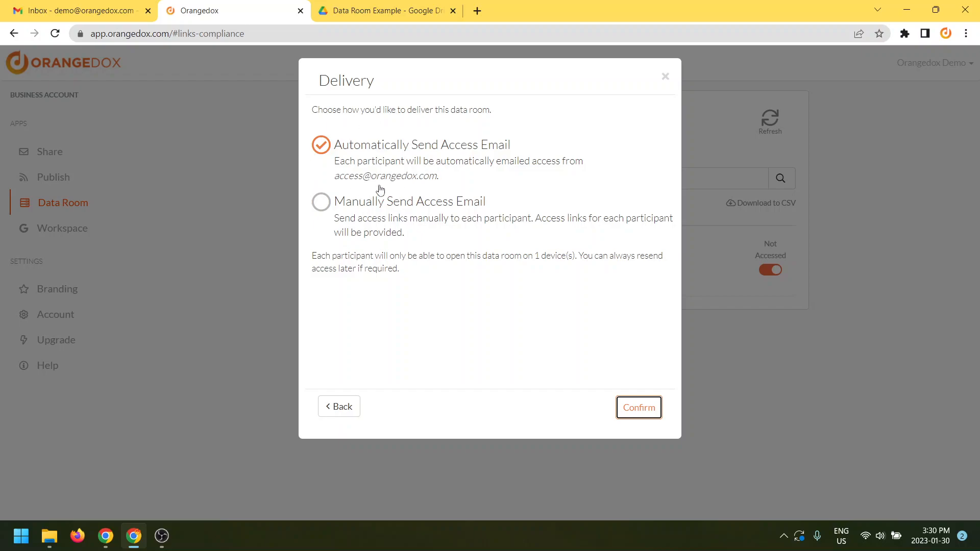
pyautogui.click(637, 412)
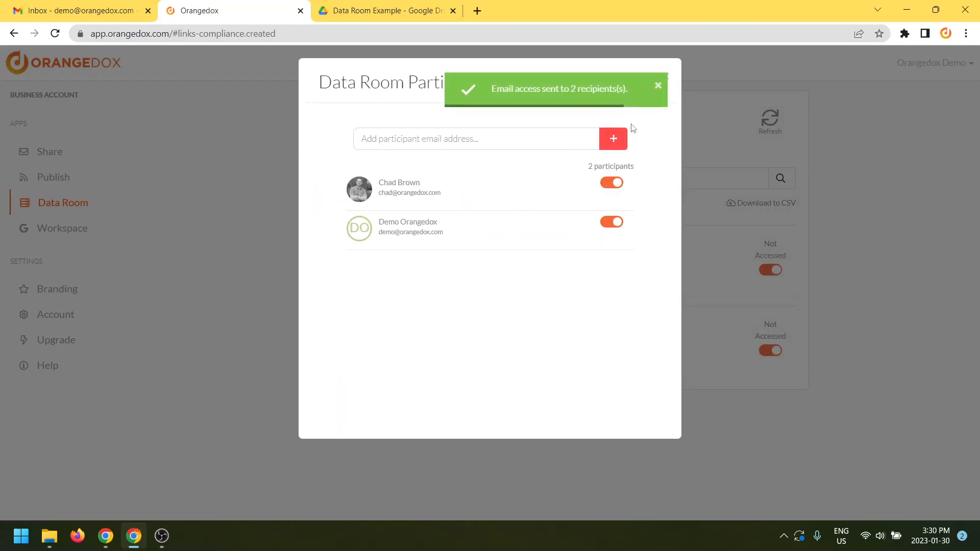
pyautogui.click(655, 88)
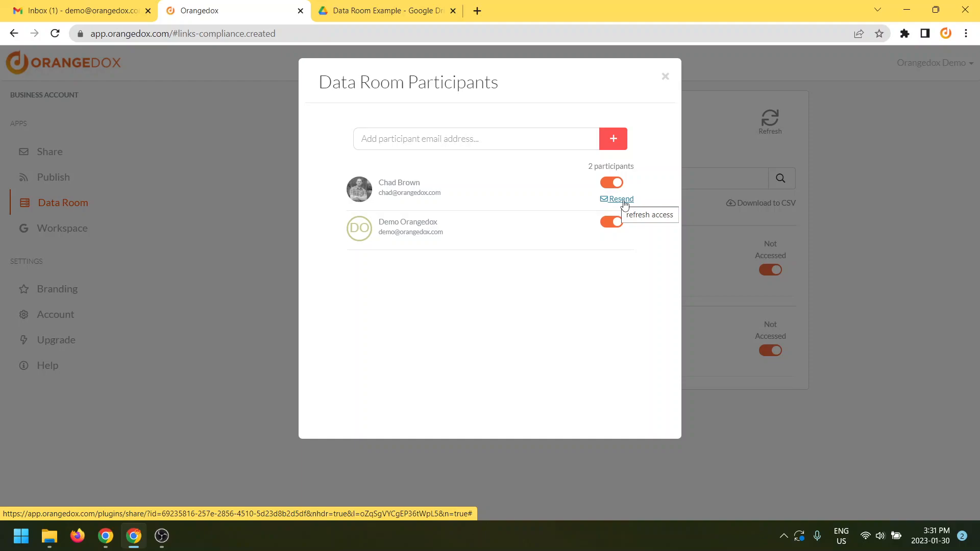
pyautogui.click(665, 75)
# Open the 'Added you to Data Room' invitation in Gmail and dismiss the notifications bar
pyautogui.click(66, 13)
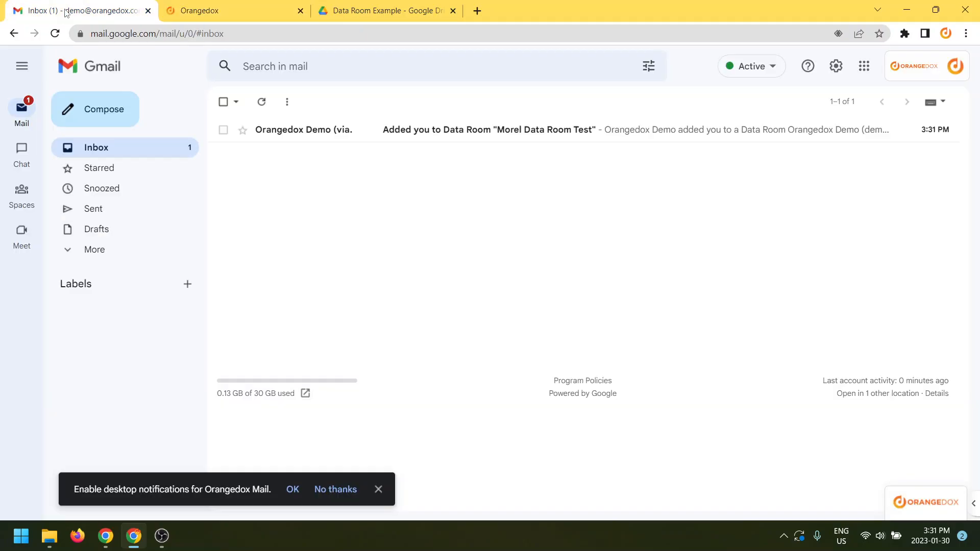
pyautogui.click(458, 130)
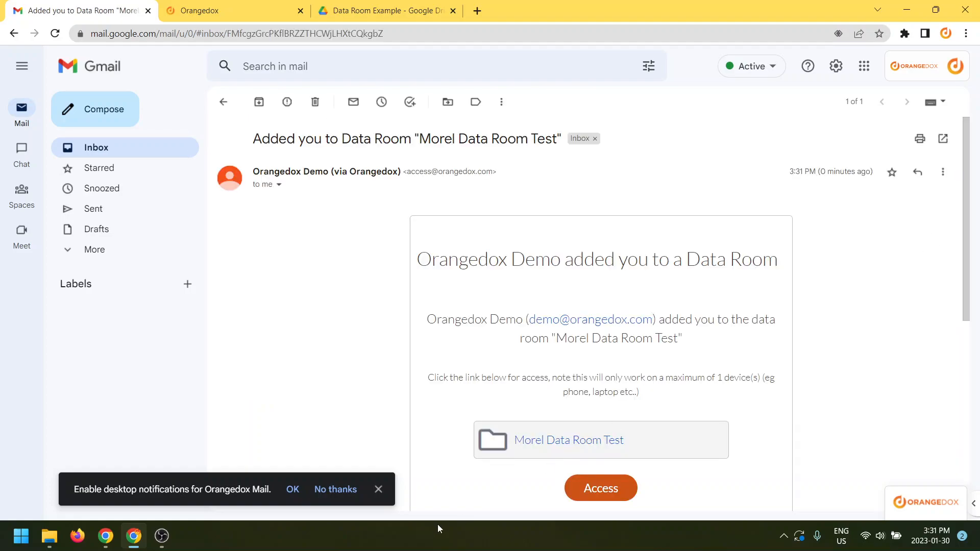
pyautogui.click(378, 489)
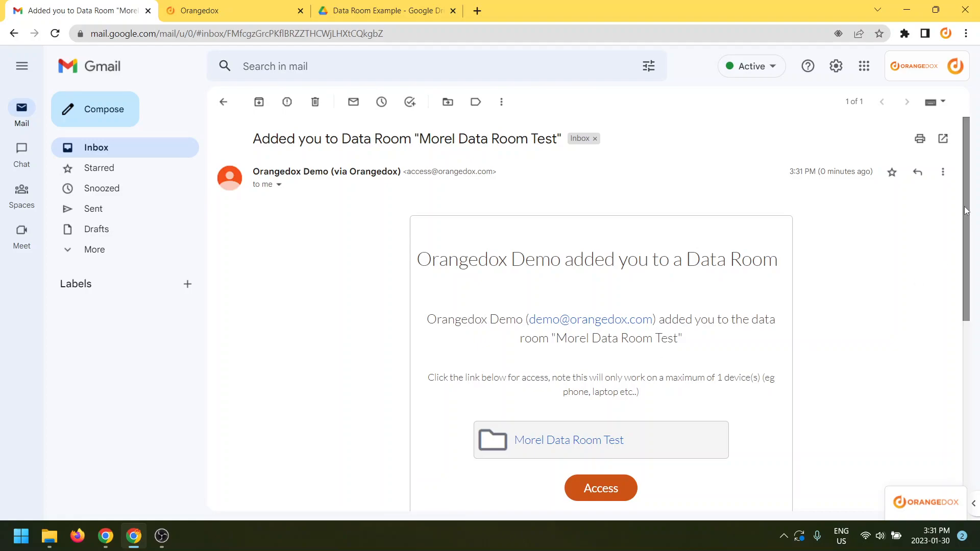
pyautogui.scroll(-2, 966, 211)
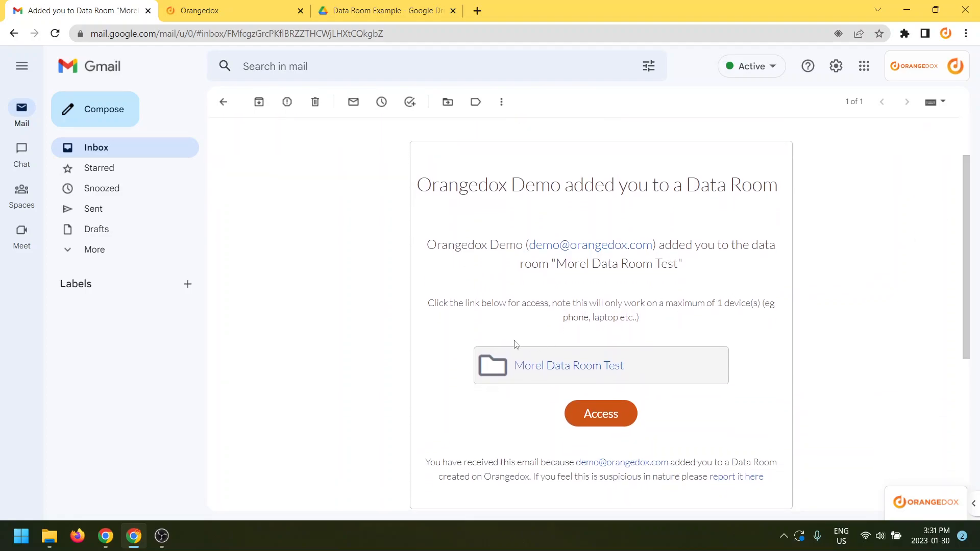
pyautogui.moveTo(427, 245); pyautogui.dragTo(525, 247)
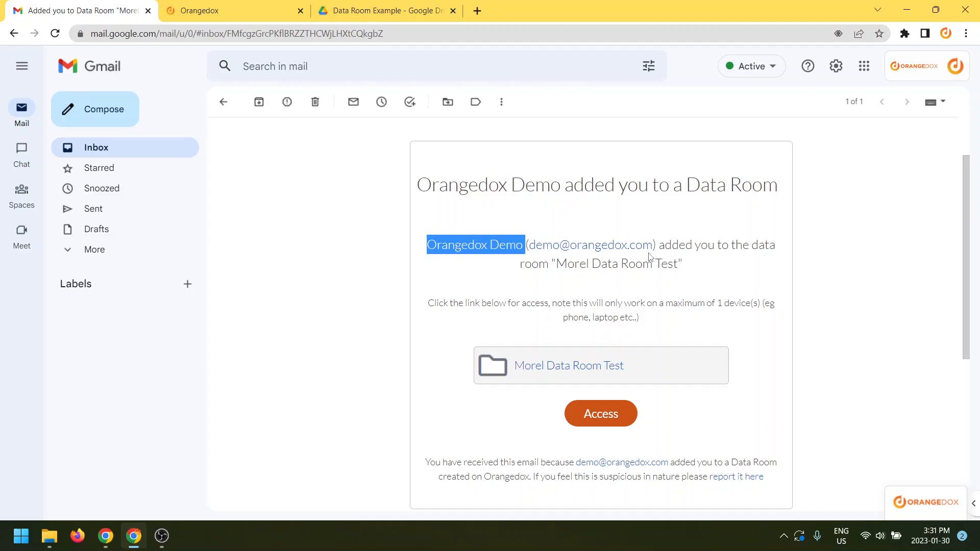
# Follow the invitation's Access link and confirm this device to open the room's file list
pyautogui.click(601, 424)
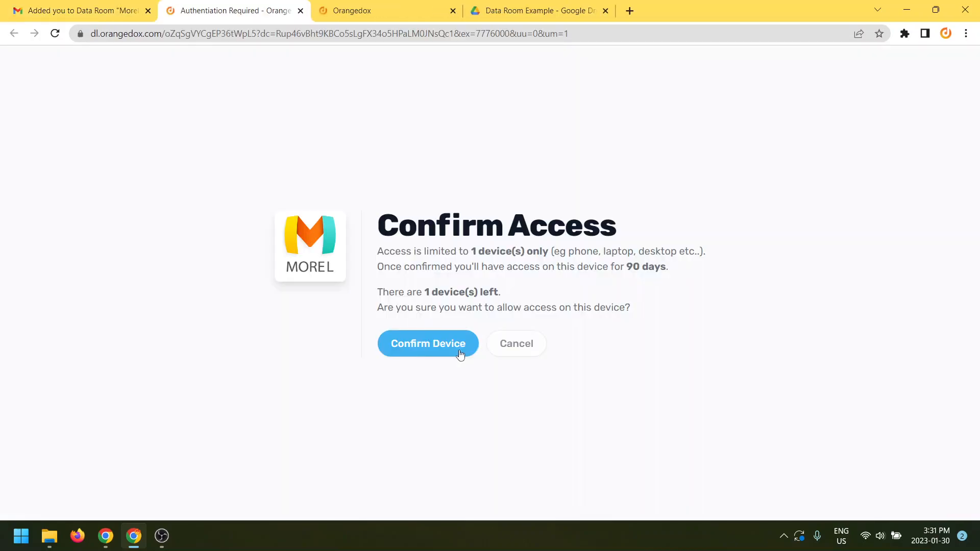
pyautogui.click(460, 354)
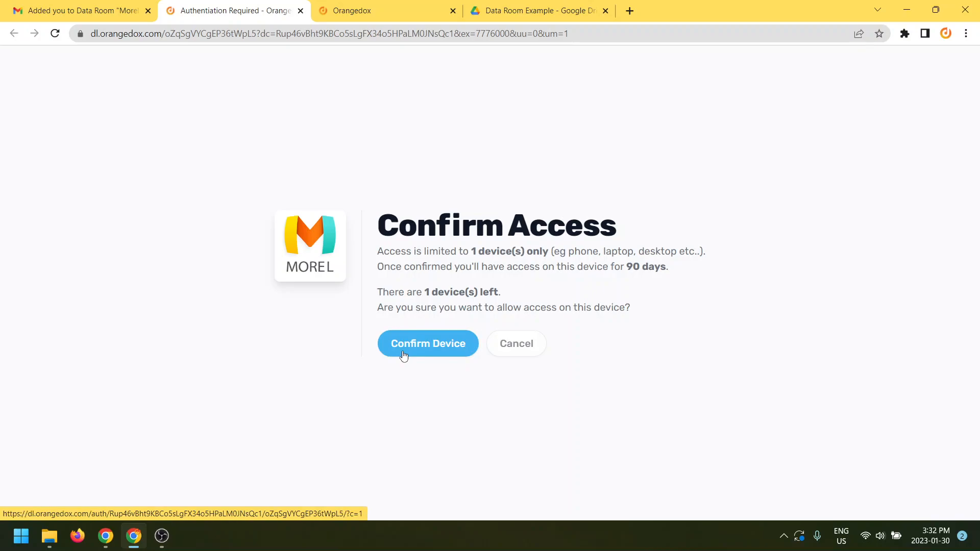
pyautogui.moveTo(625, 268); pyautogui.dragTo(709, 276)
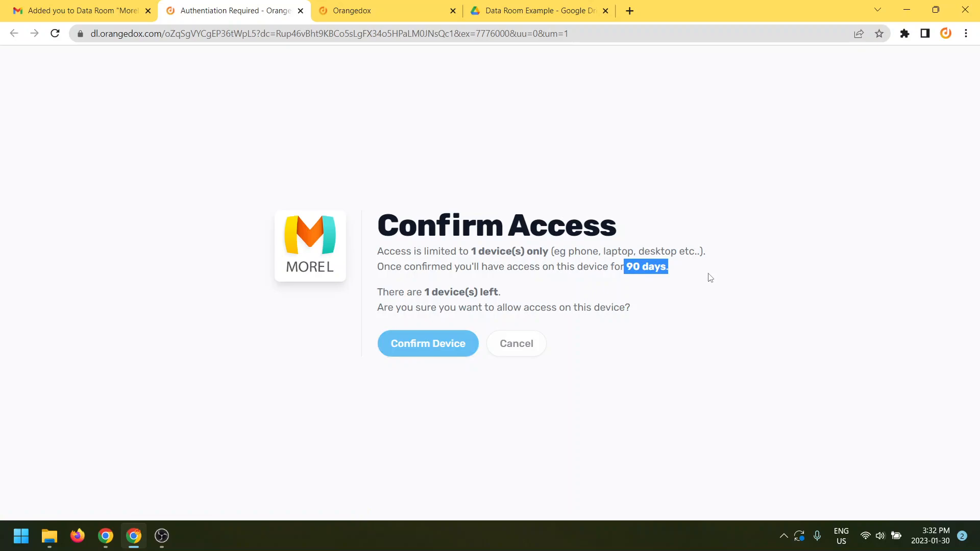
pyautogui.click(709, 277)
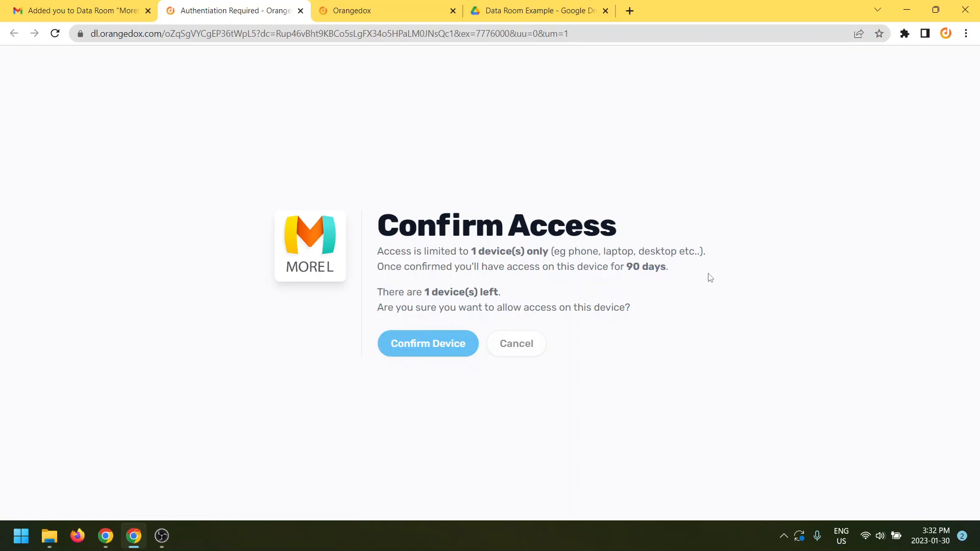
pyautogui.click(443, 352)
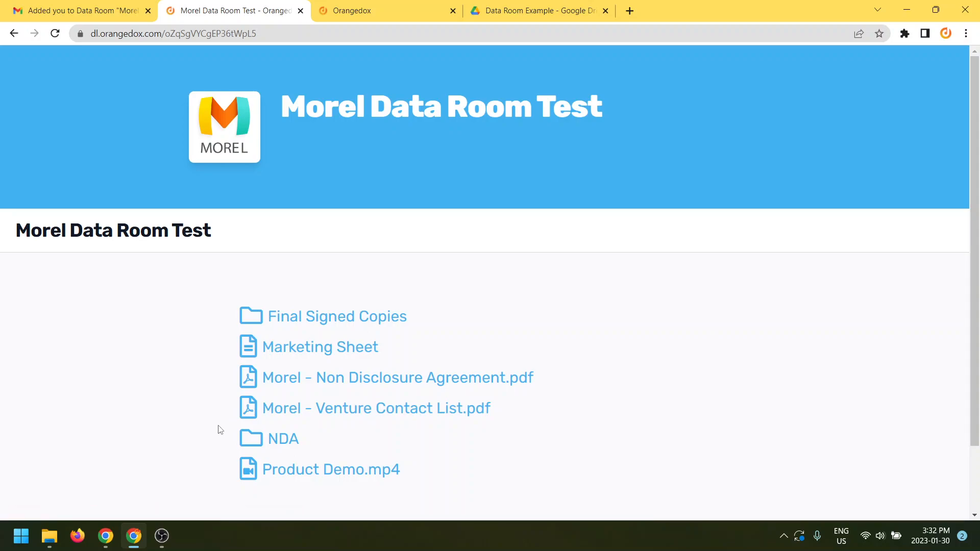
pyautogui.click(356, 412)
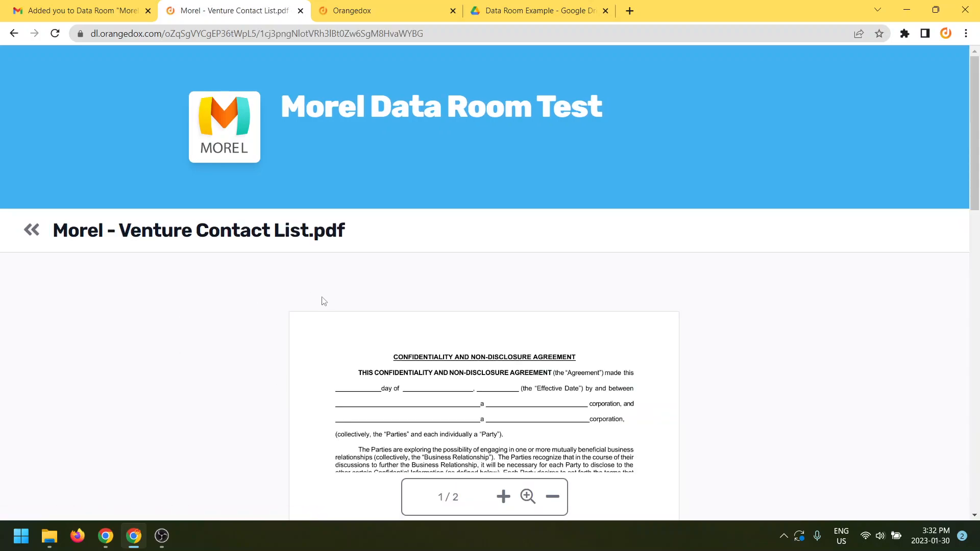
pyautogui.click(503, 496)
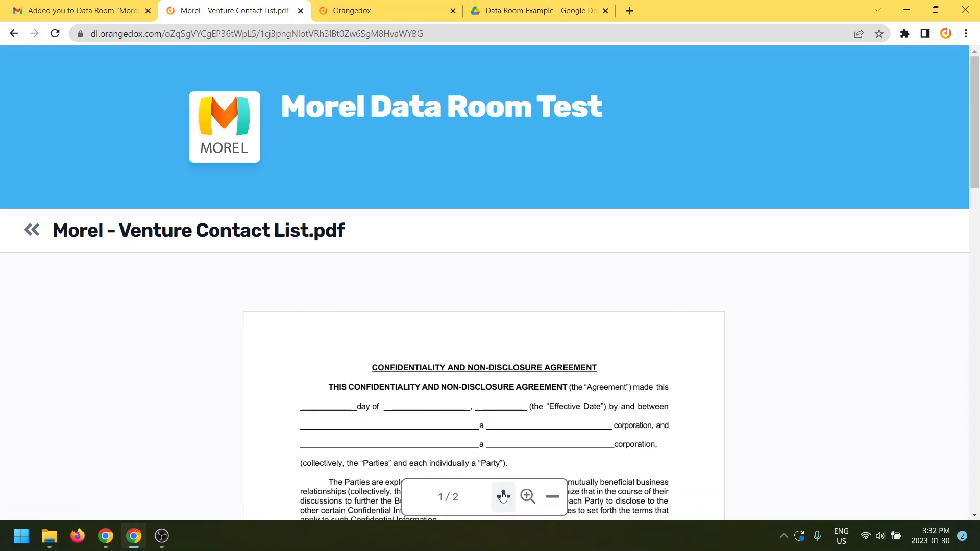
pyautogui.click(504, 497)
pyautogui.moveTo(978, 126); pyautogui.dragTo(973, 191)
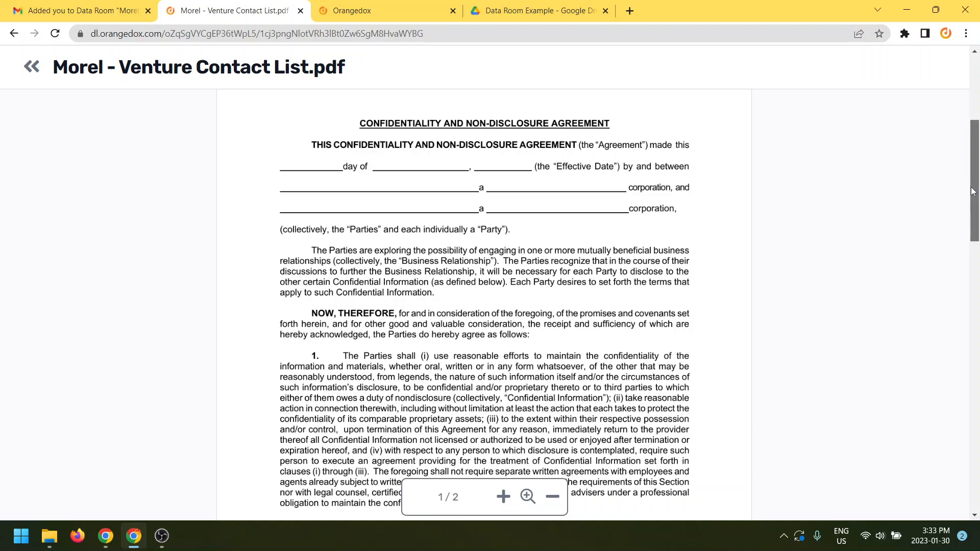
pyautogui.moveTo(973, 191); pyautogui.dragTo(978, 455)
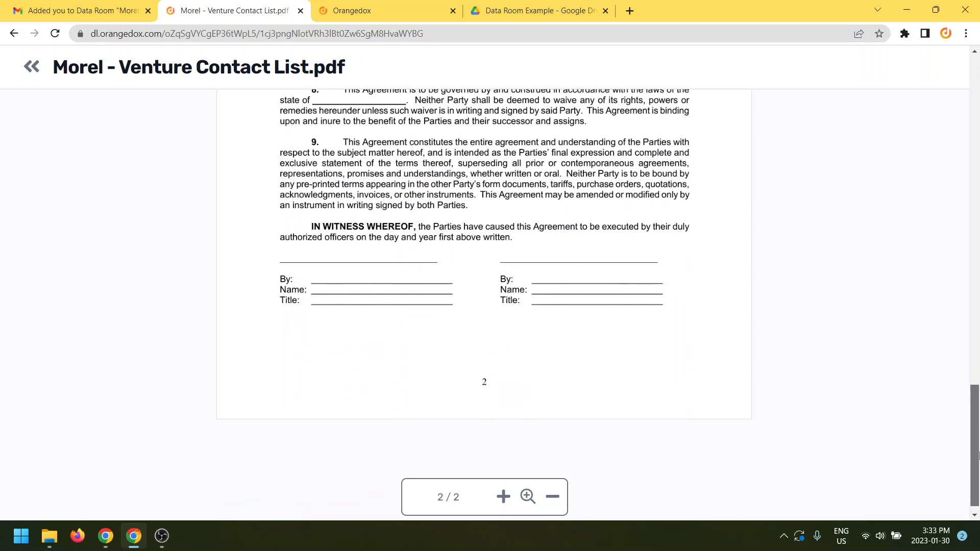
pyautogui.moveTo(978, 456); pyautogui.dragTo(969, 176)
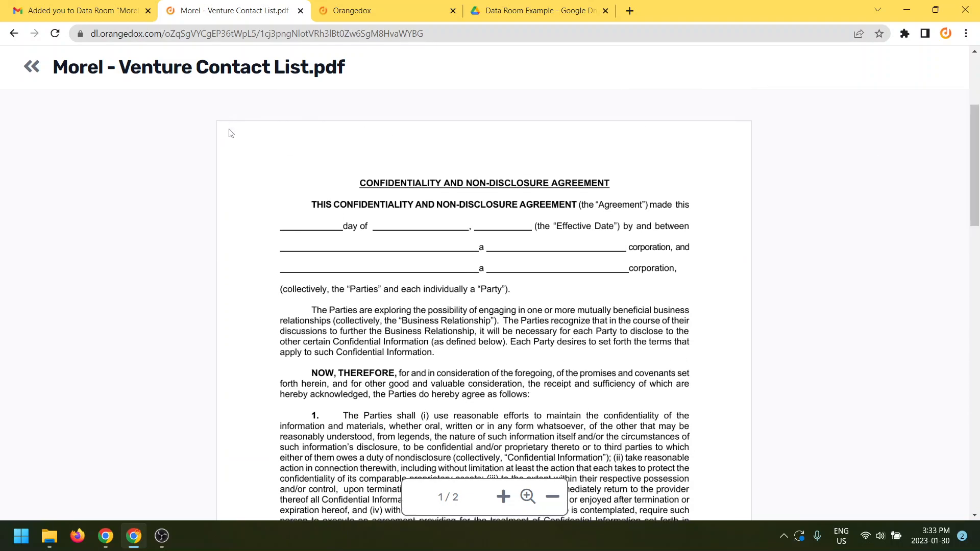
pyautogui.click(32, 68)
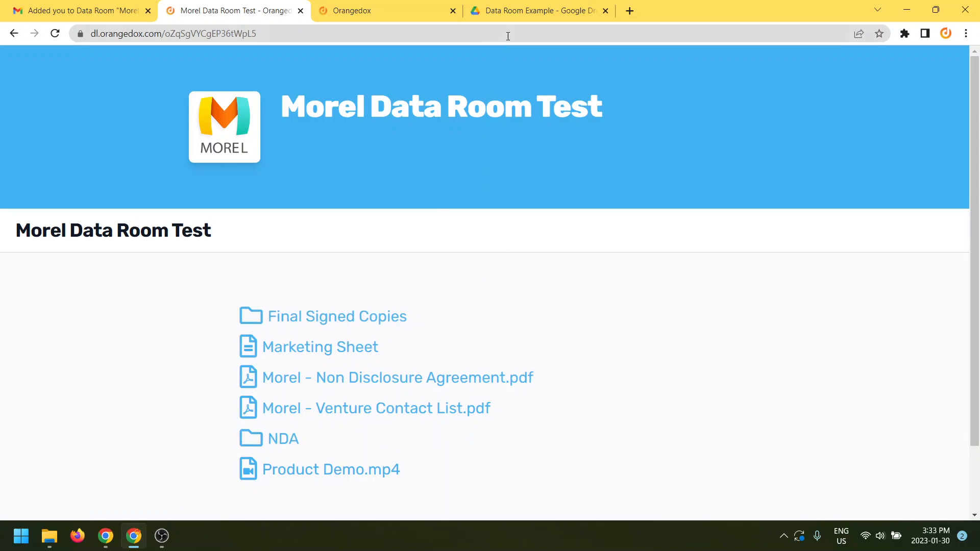
pyautogui.click(497, 16)
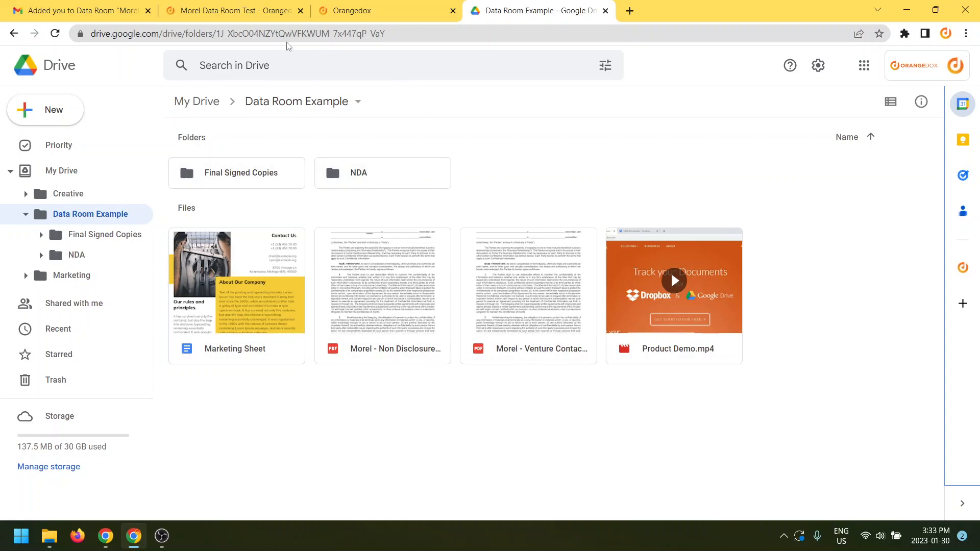
pyautogui.click(205, 11)
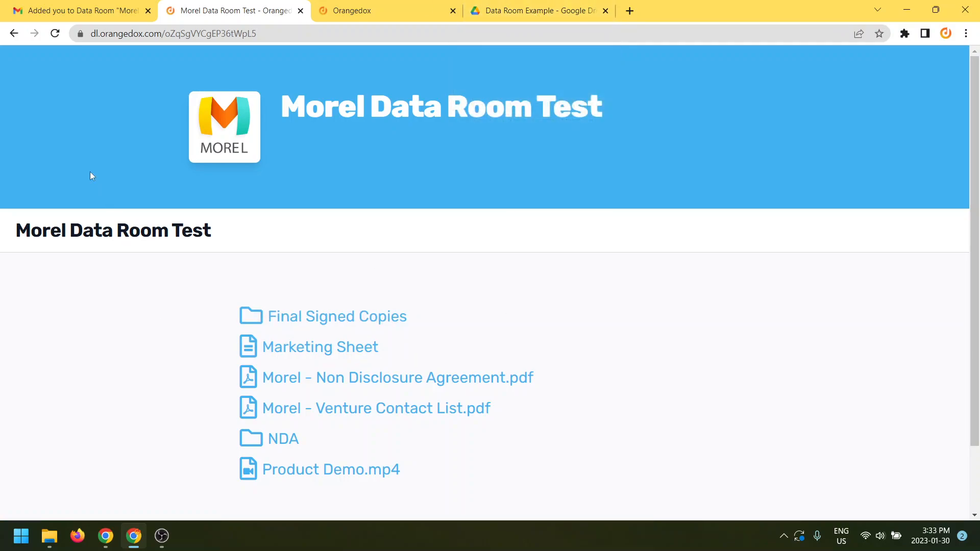
# Refresh the Orangedox dashboard and expand Morel Data Room Test to see its viewers and view counts
pyautogui.click(370, 15)
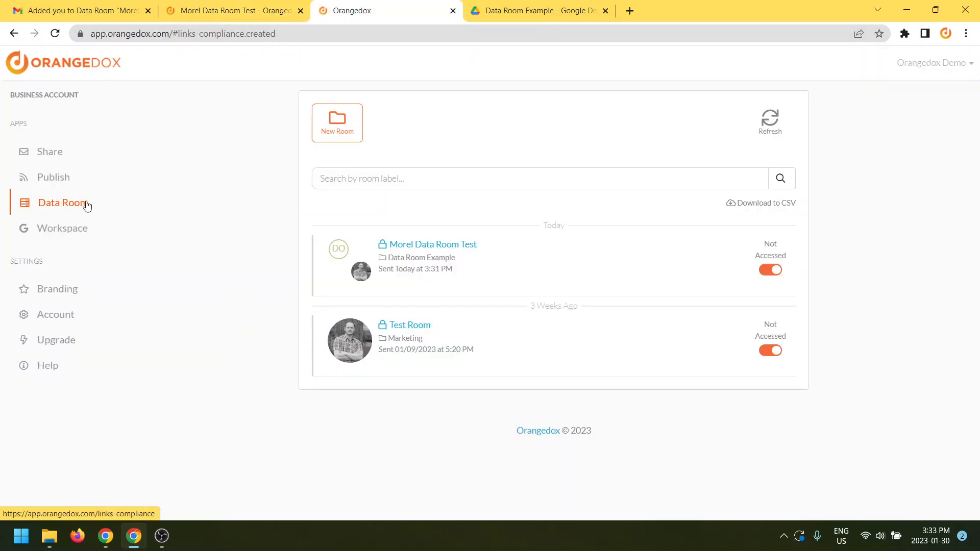
pyautogui.click(778, 124)
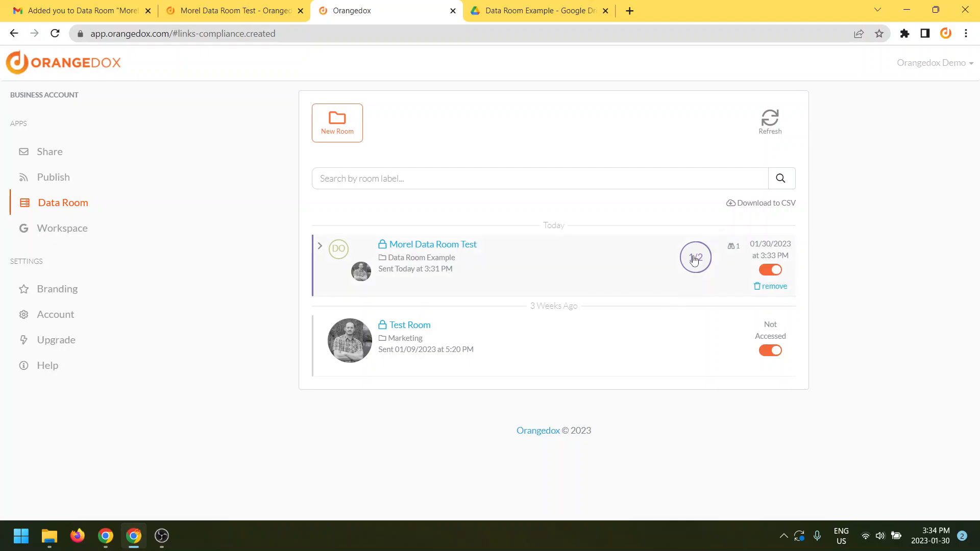
pyautogui.moveTo(696, 262)
pyautogui.moveTo(733, 252)
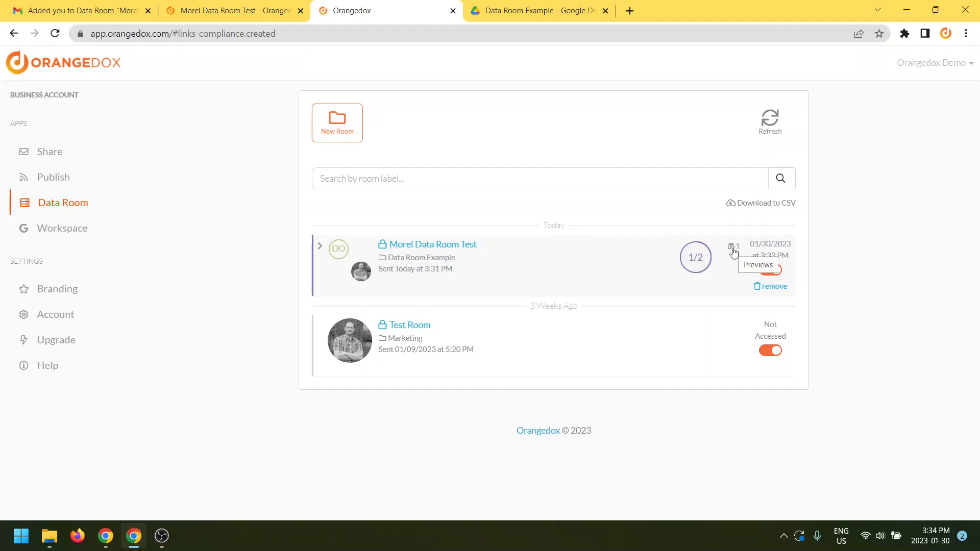
pyautogui.click(552, 271)
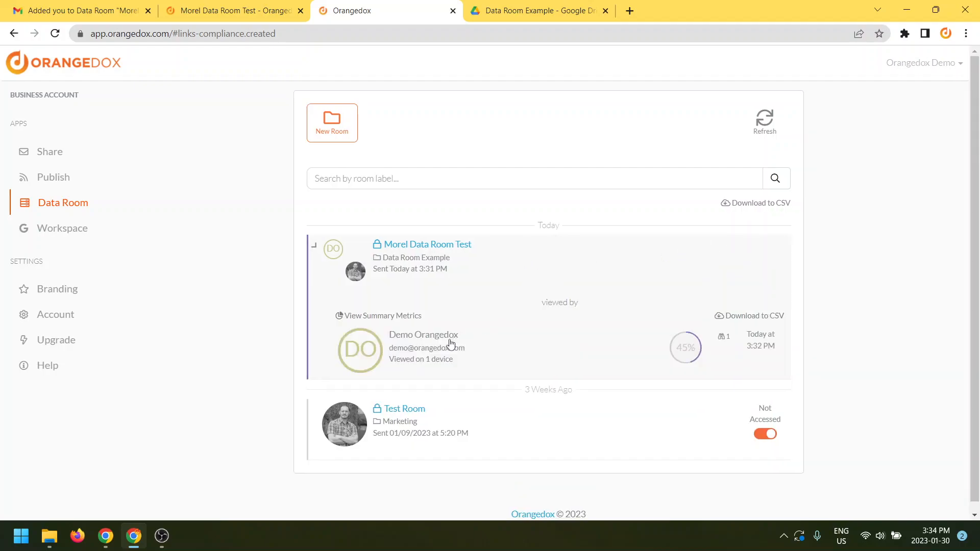
pyautogui.moveTo(449, 345)
pyautogui.click(684, 349)
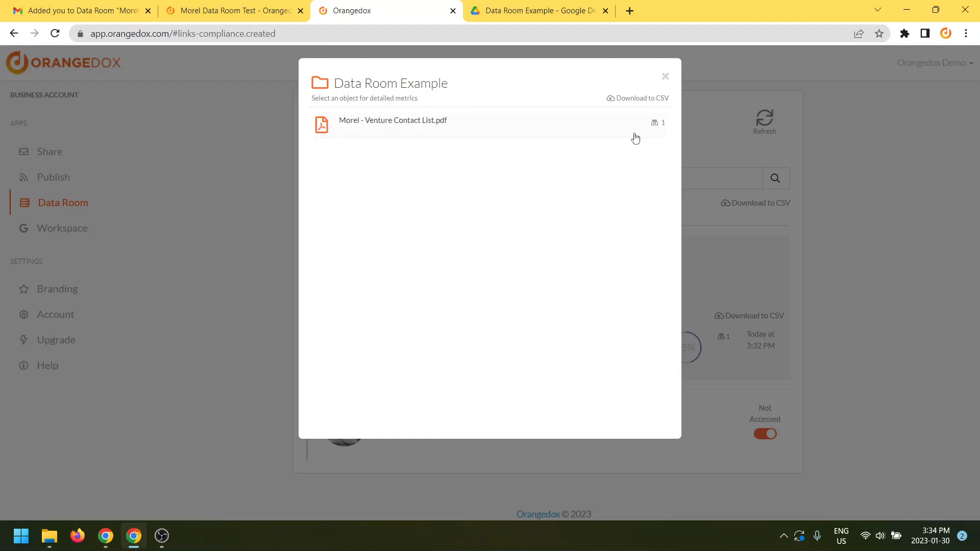
pyautogui.click(577, 129)
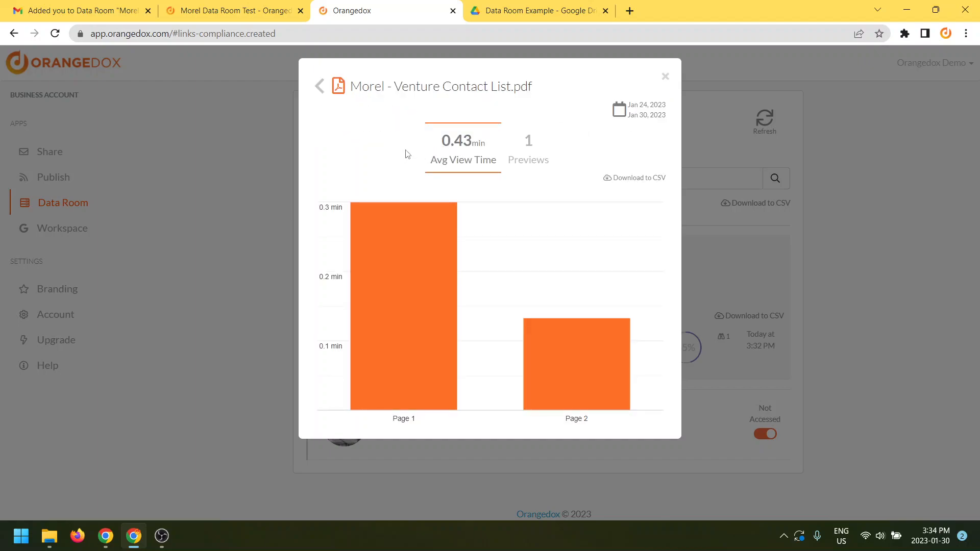
pyautogui.click(540, 166)
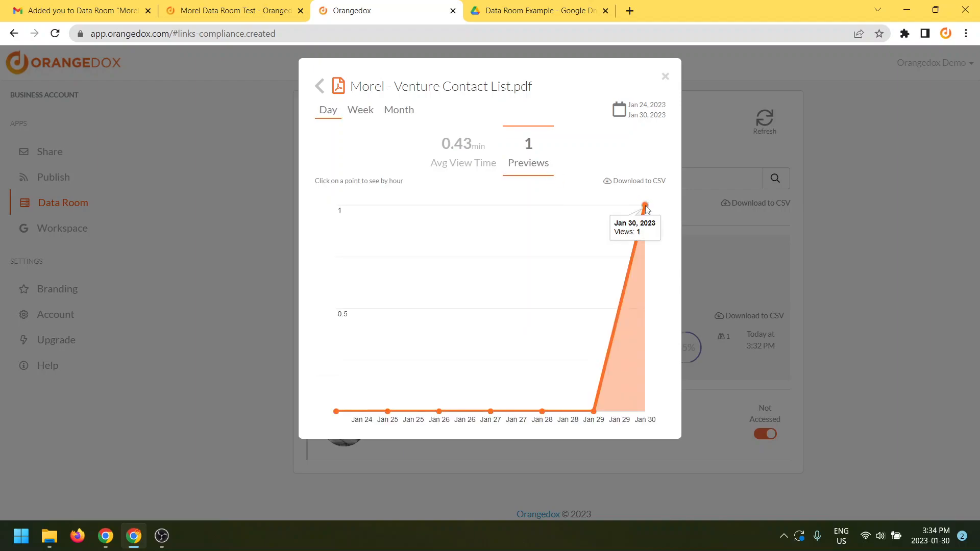
pyautogui.click(646, 206)
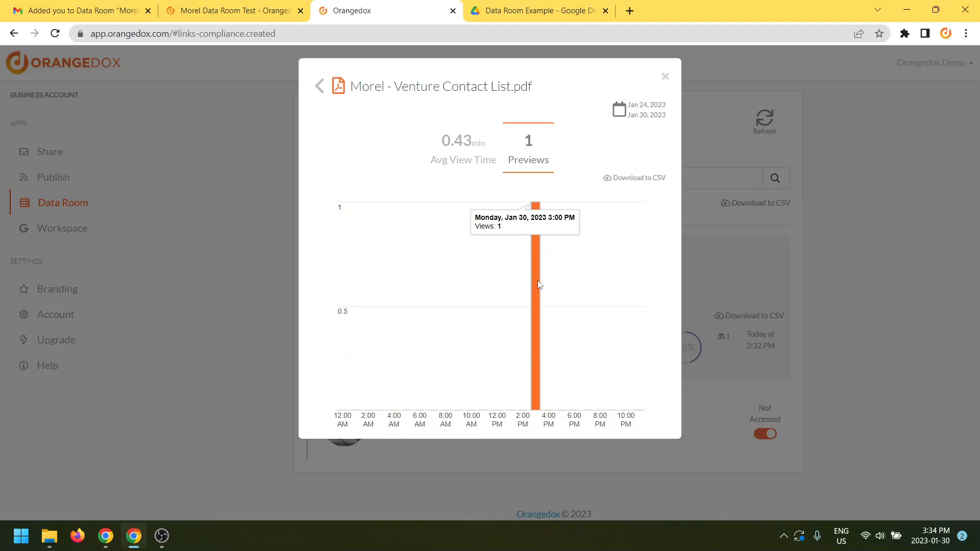
pyautogui.click(665, 77)
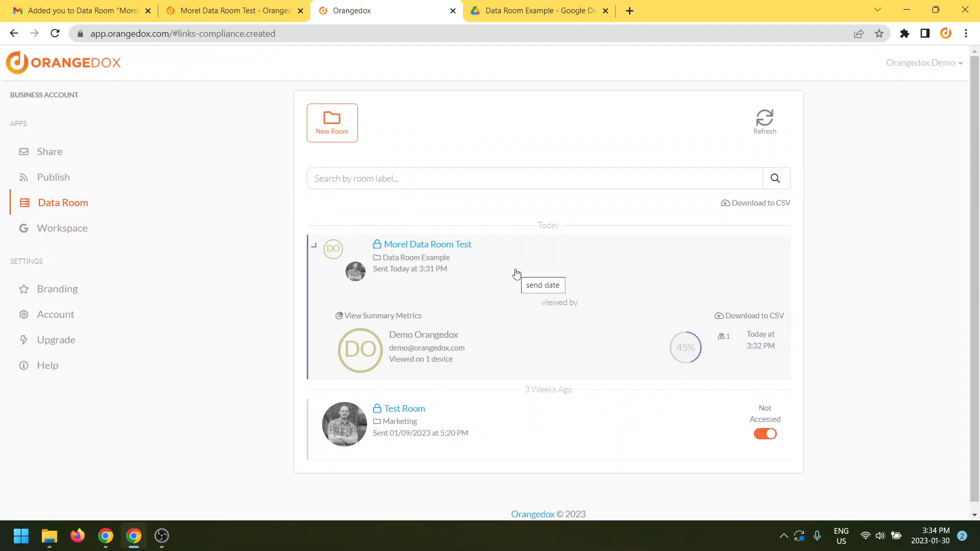
# Open the Morel Data Room Test participant list and switch off the first participant's access
pyautogui.click(464, 249)
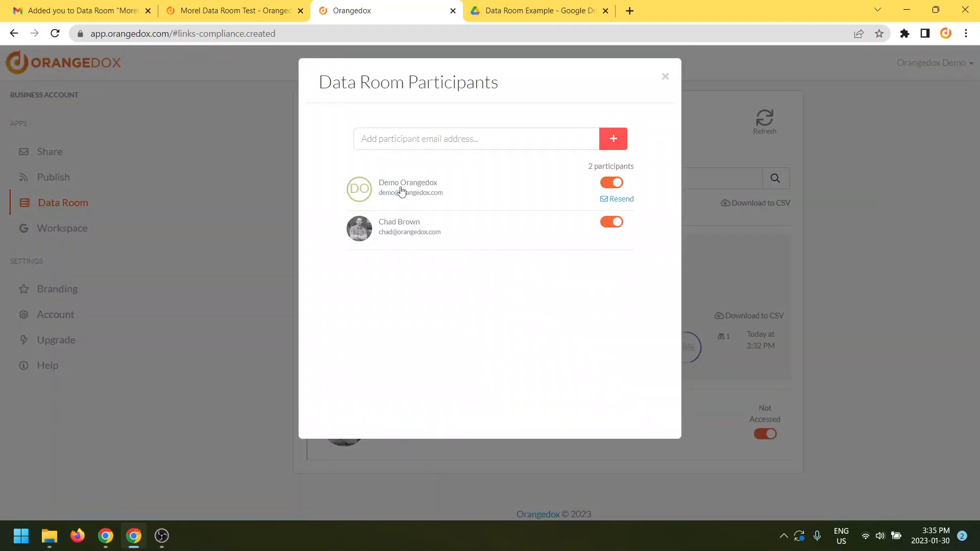
pyautogui.click(402, 132)
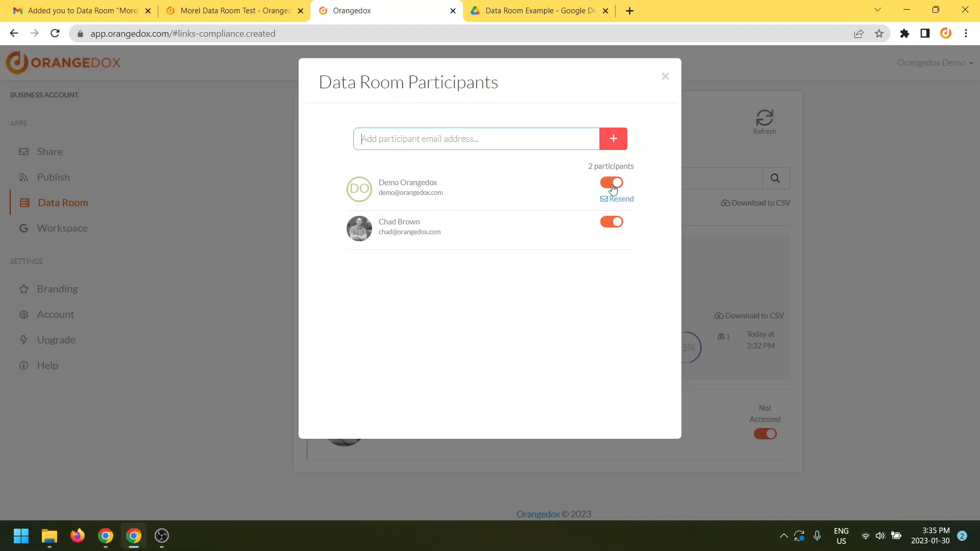
pyautogui.click(613, 184)
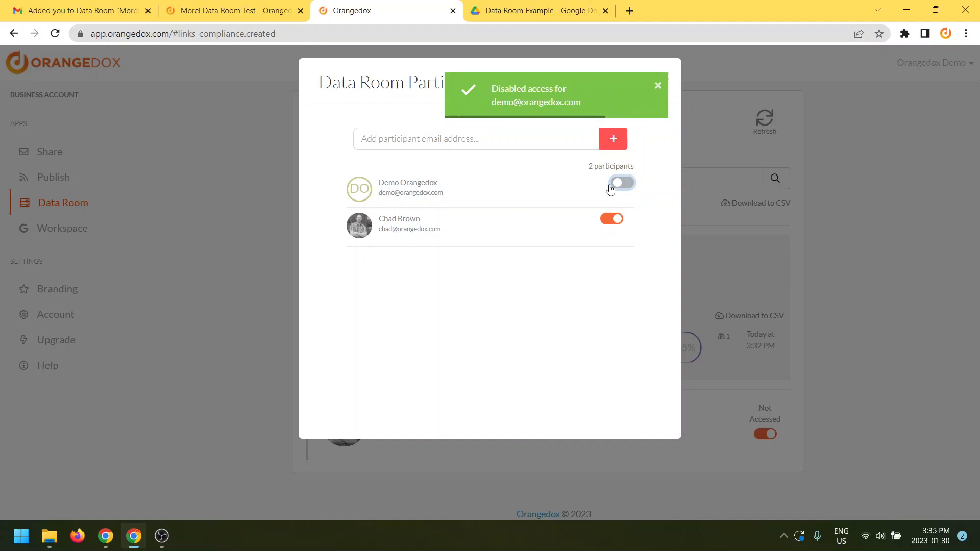
# Reload the participant's data room page to confirm Access Denied, then re-enable their access
pyautogui.click(240, 12)
pyautogui.click(251, 29)
pyautogui.press('Return')
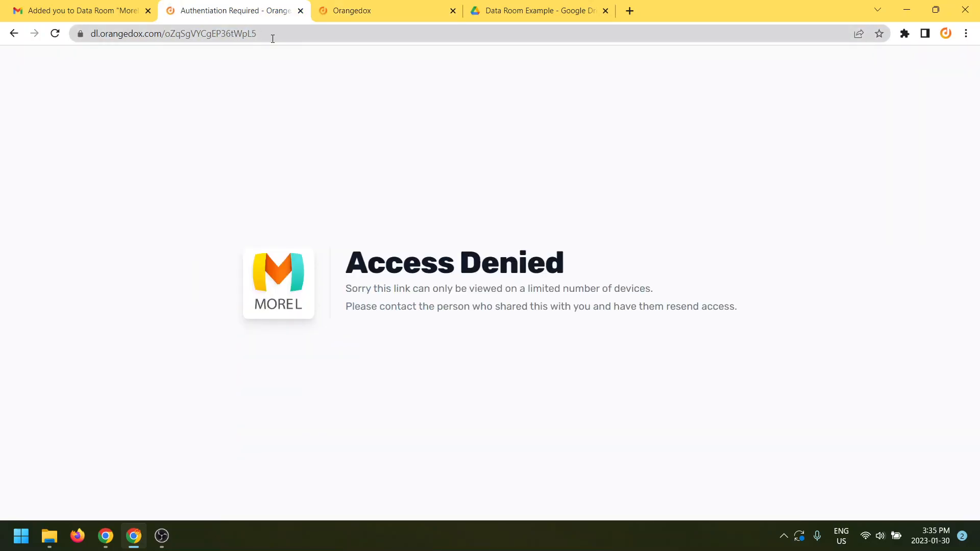
pyautogui.click(371, 16)
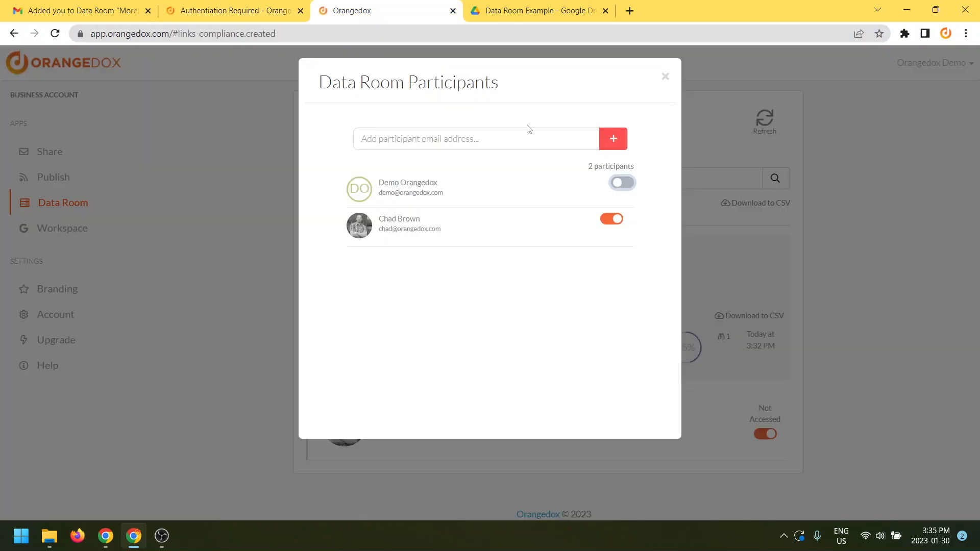
pyautogui.click(620, 184)
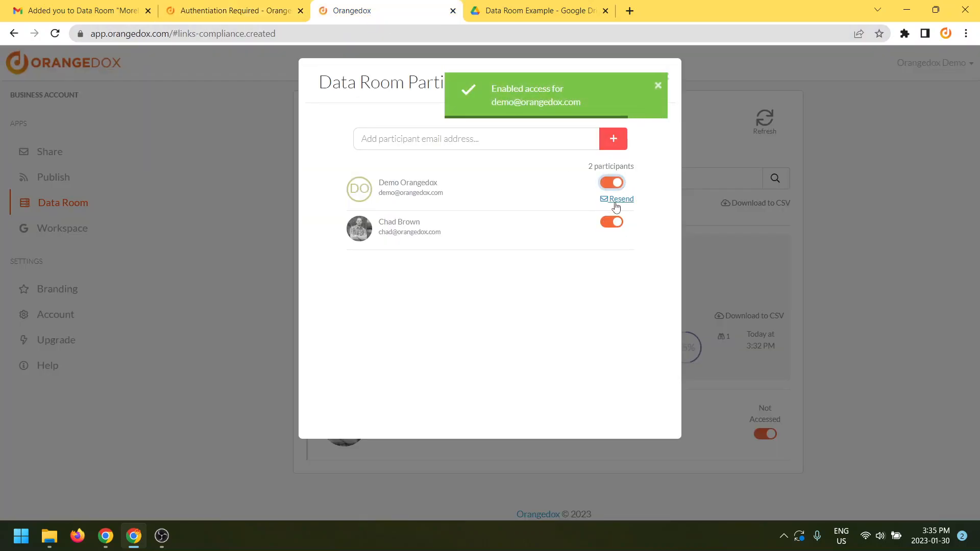